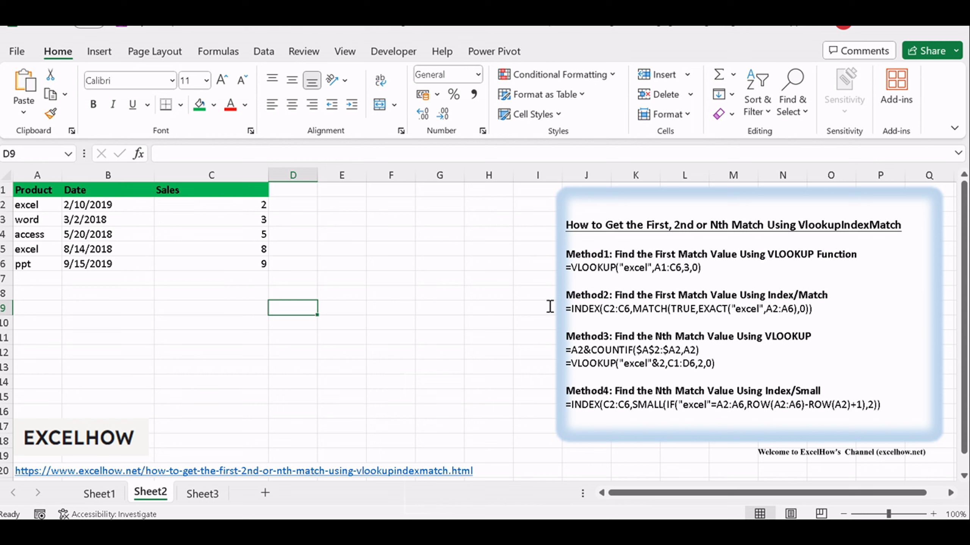
Examine the sample table on Sheet2, including its Product and Sales columns and the first excel entry
click(194, 297)
drag(48, 188, 243, 270)
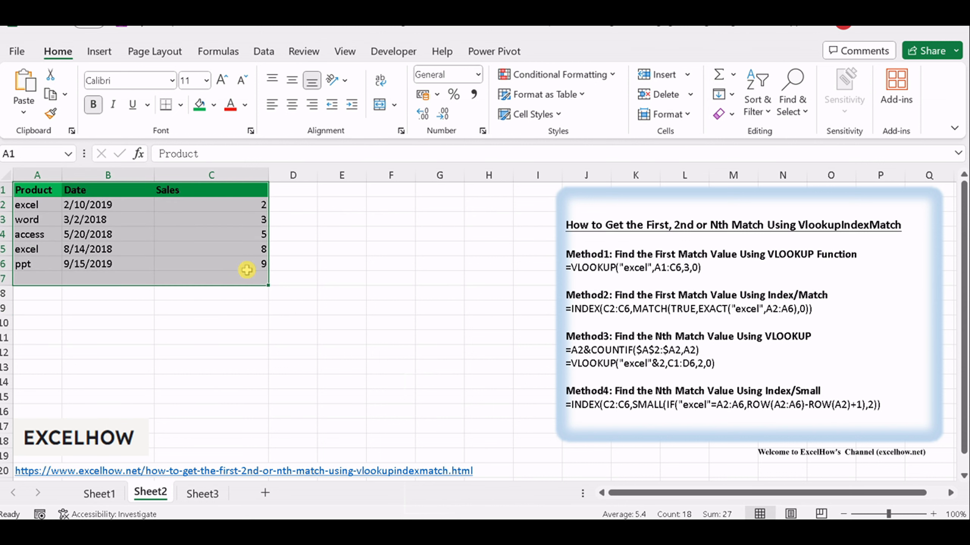
click(290, 366)
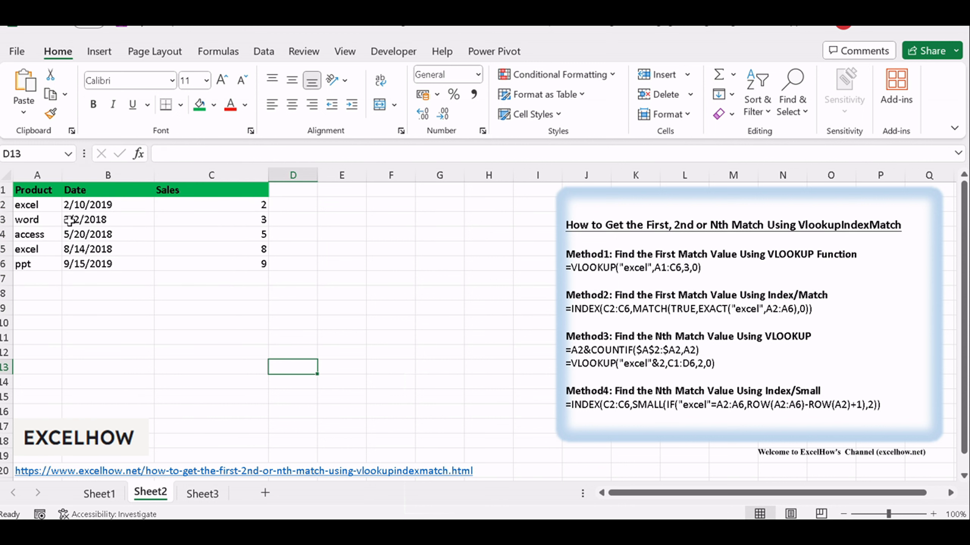
drag(36, 190, 48, 259)
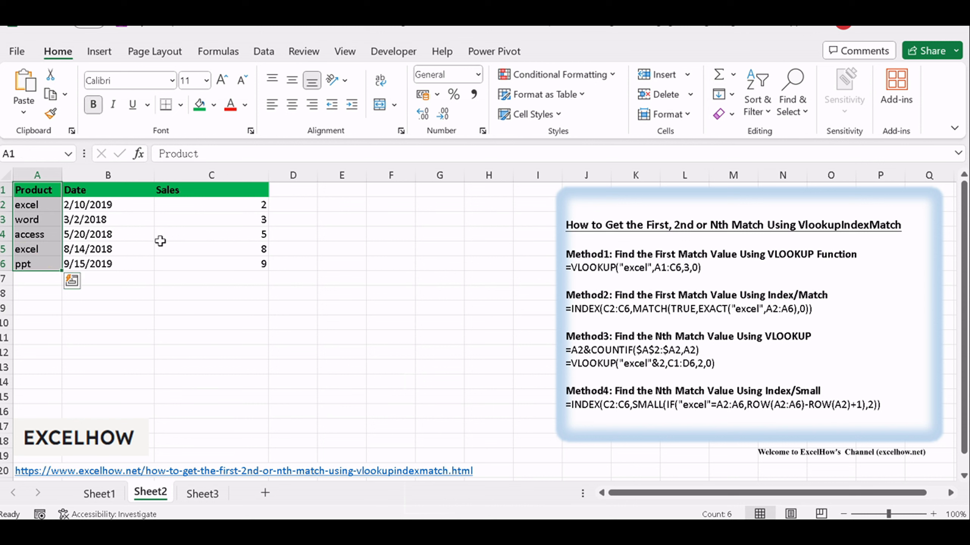
drag(219, 191, 216, 260)
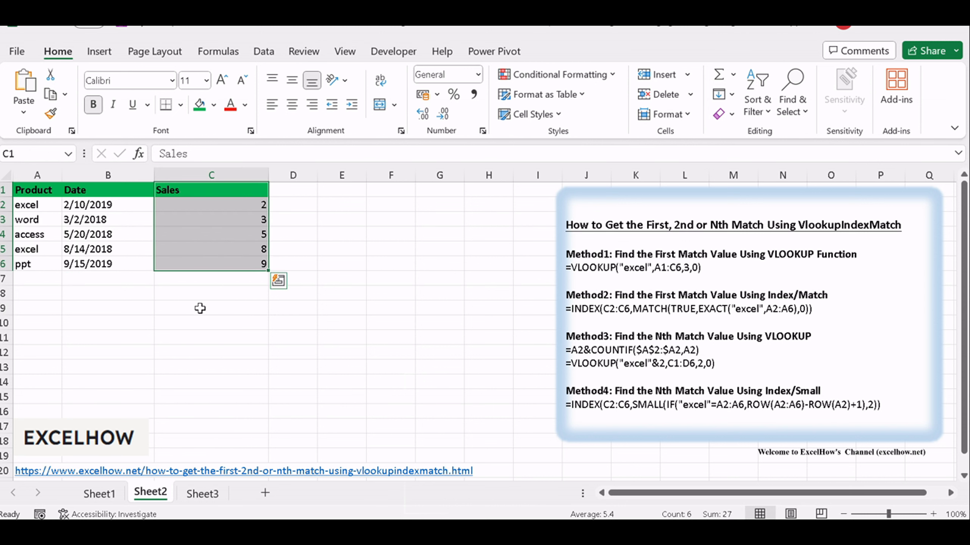
click(200, 308)
drag(36, 190, 219, 264)
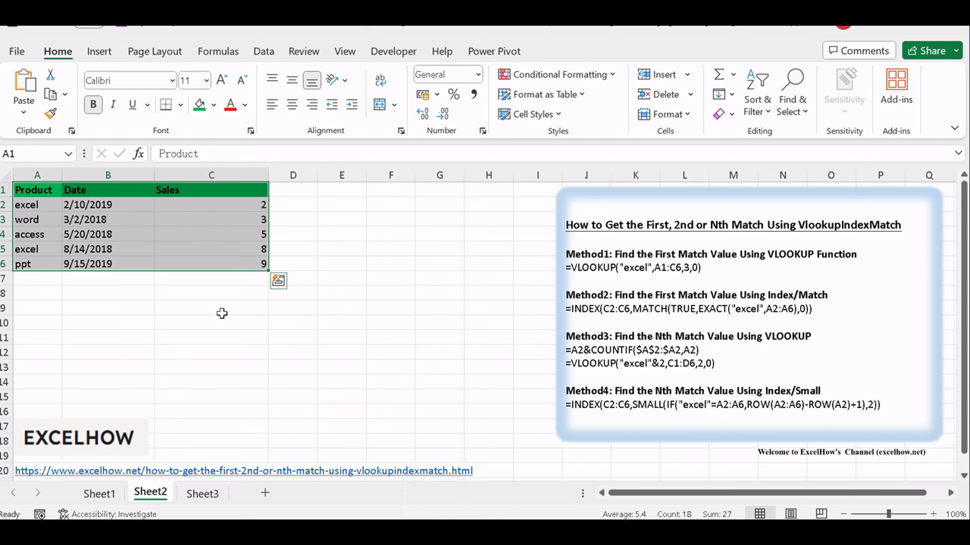
click(222, 314)
click(32, 205)
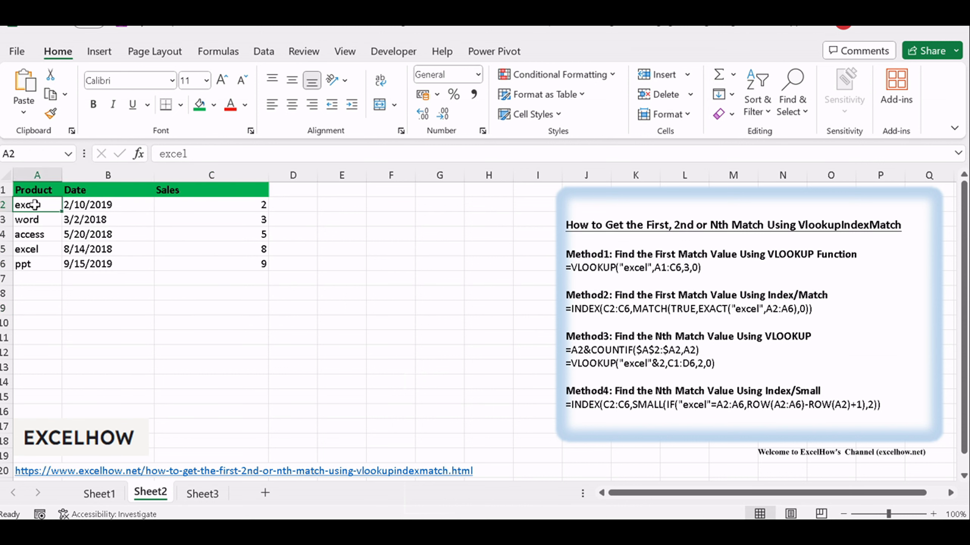
click(335, 294)
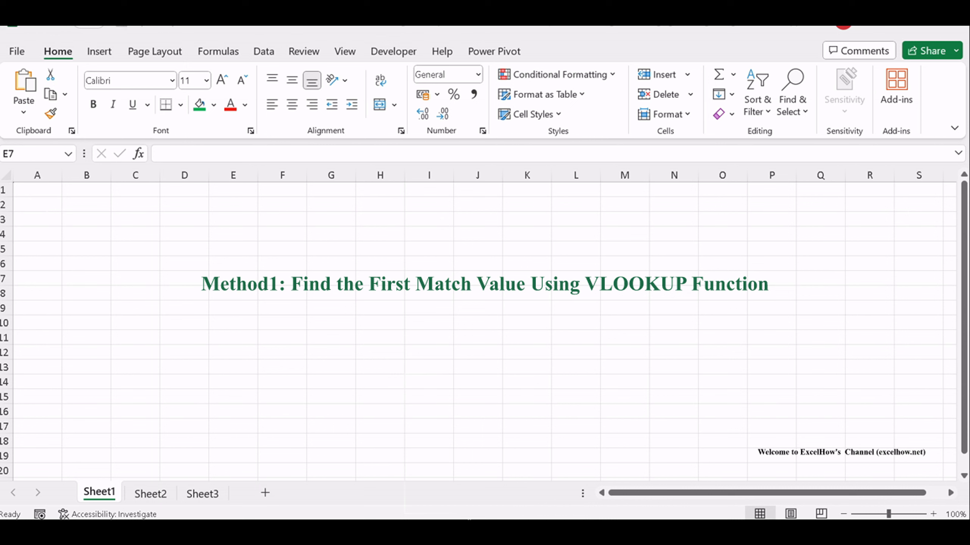
Enter the formula =VLOOKUP("excel",A1:C6,3,0) in cell E3 of Sheet2 to return the first matching sales value
click(148, 496)
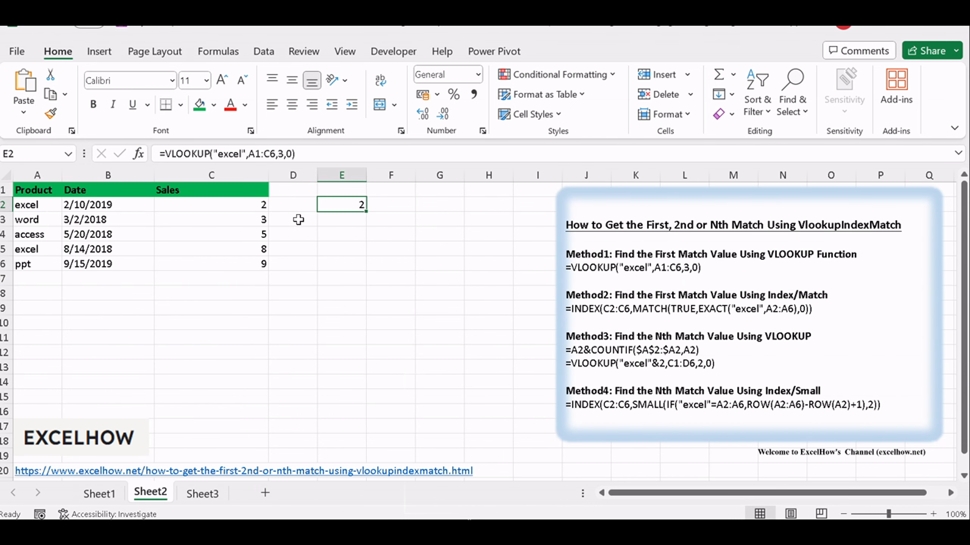
click(347, 220)
double_click(347, 220)
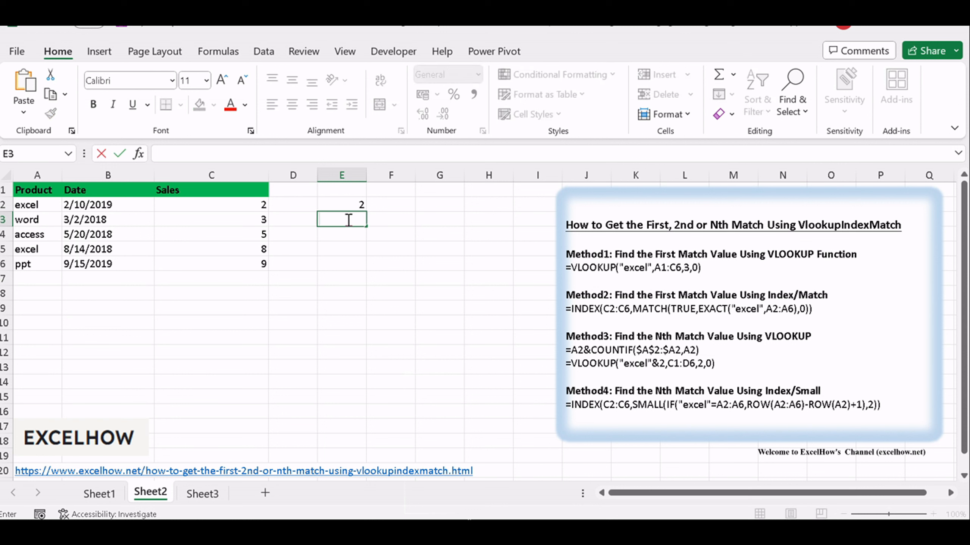
text(=VLOOKUP("excel",A1:C6,3,0))
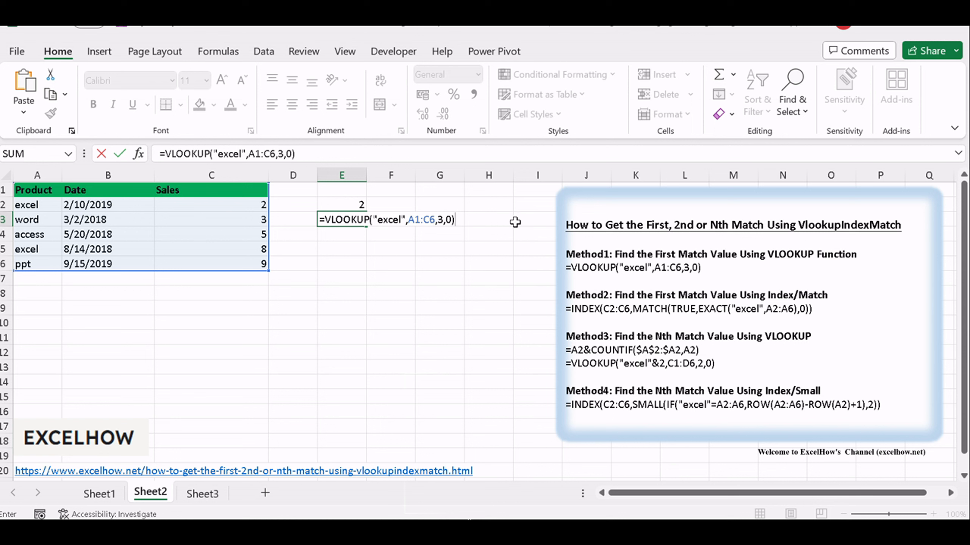
key(Return)
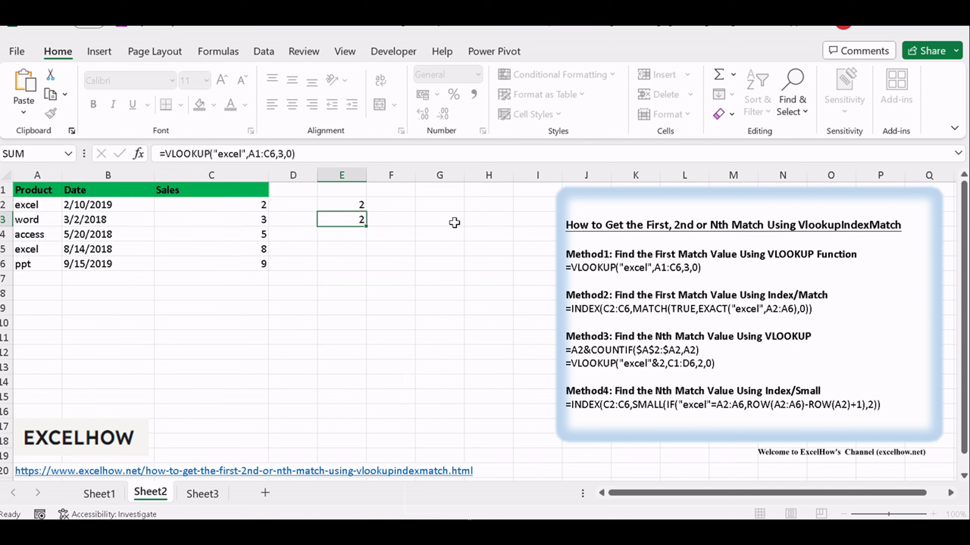
click(353, 220)
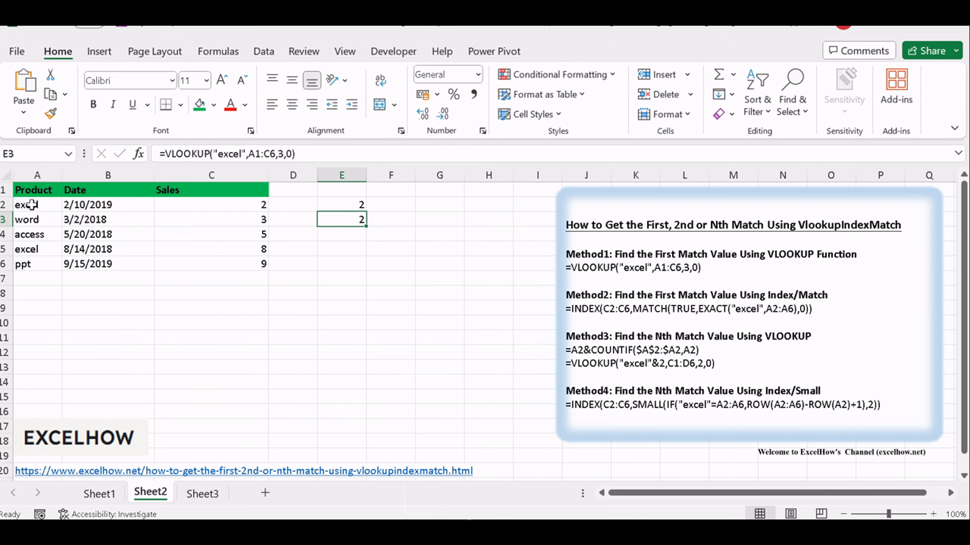
click(248, 207)
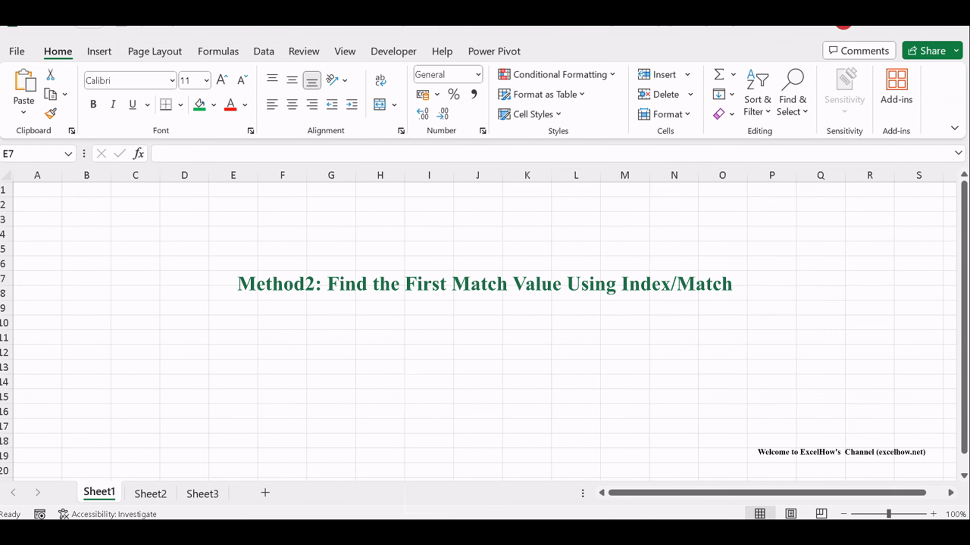
Enter =INDEX(C2:C6,MATCH(TRUE,EXACT("excel",A2:A6),0)) as an array formula in cell E2 of Sheet2
click(270, 235)
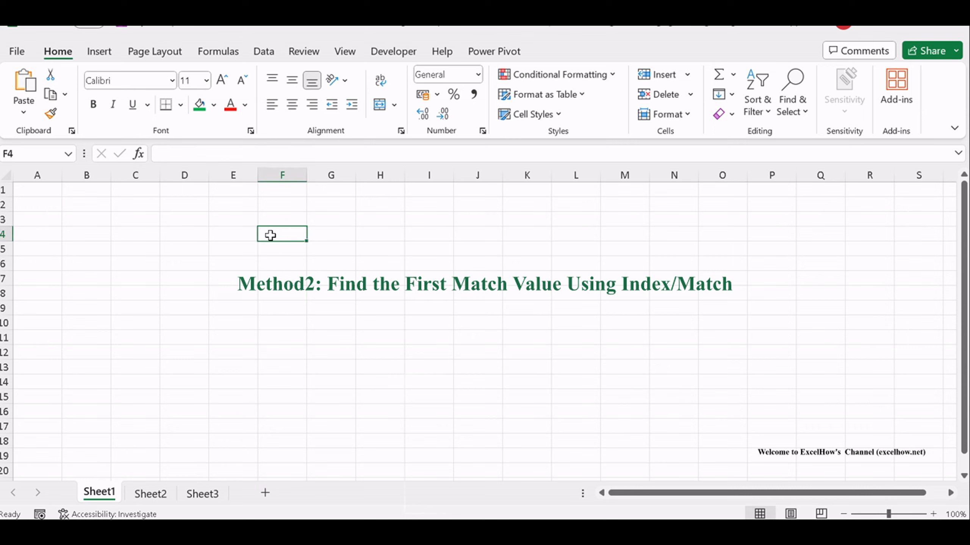
click(157, 493)
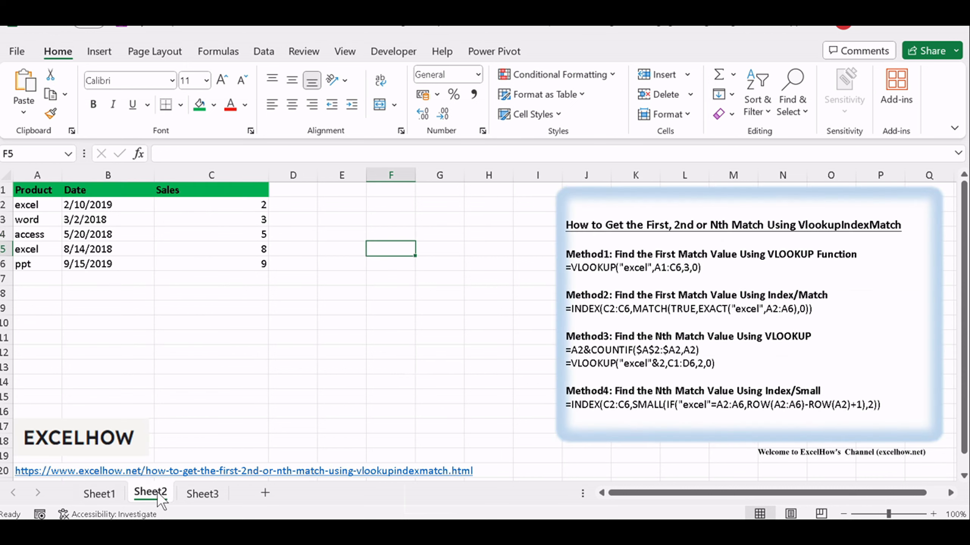
click(664, 293)
drag(664, 293, 812, 310)
click(759, 310)
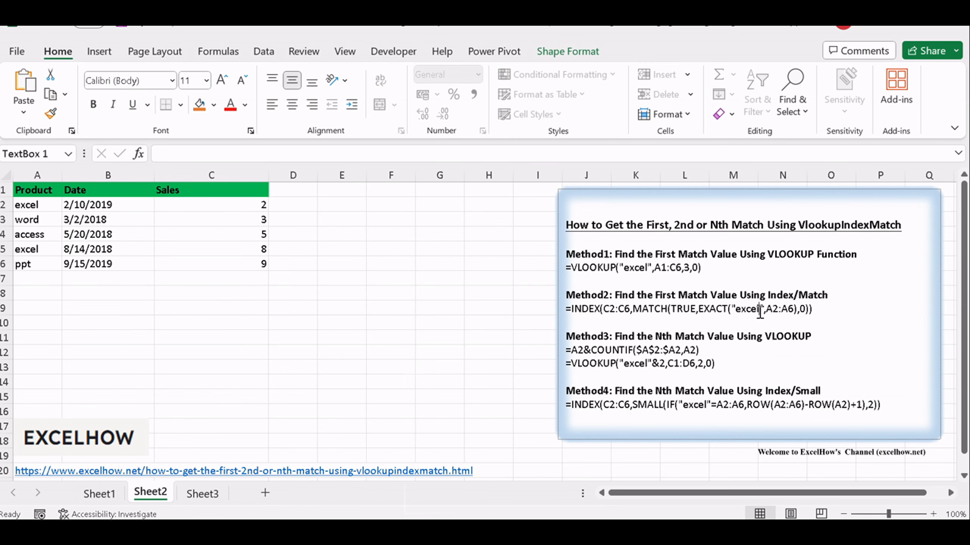
click(345, 206)
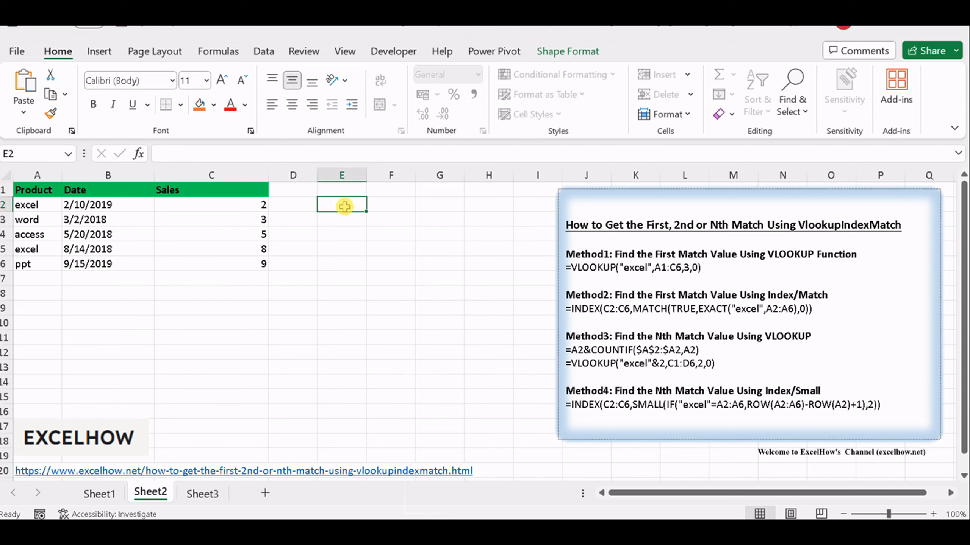
double_click(350, 207)
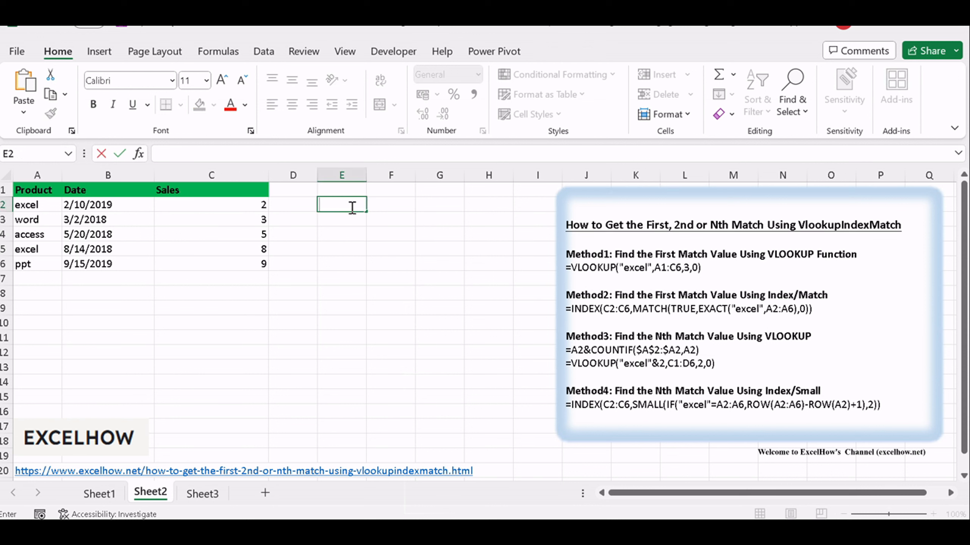
text(=INDEX(C2:C6,MATCH(TRUE,EXACT("excel",A2:A6),0)))
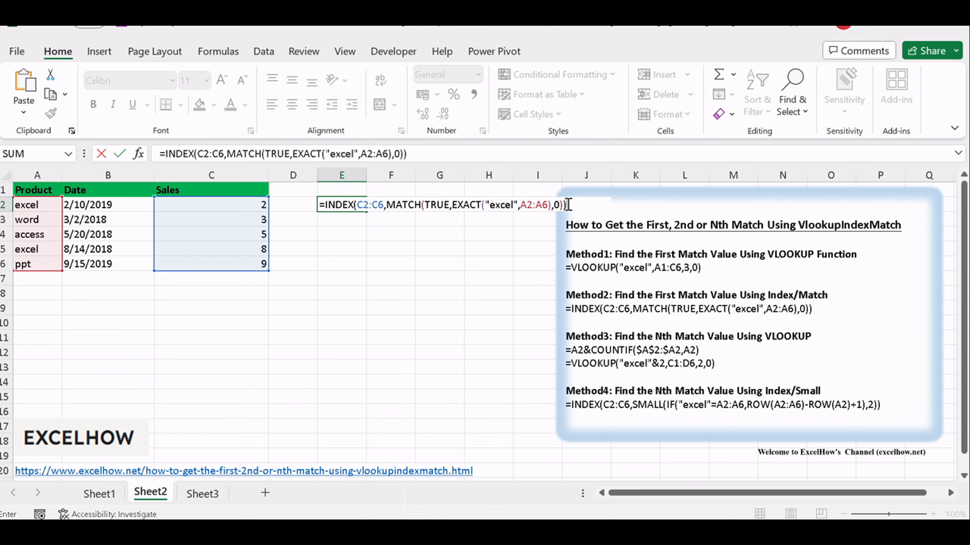
click(429, 157)
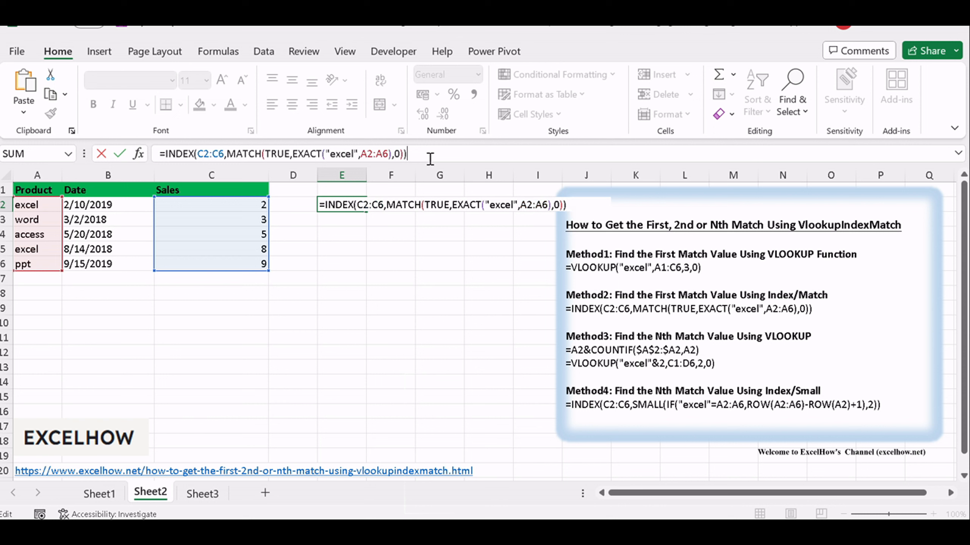
key(ctrl+shift+Return)
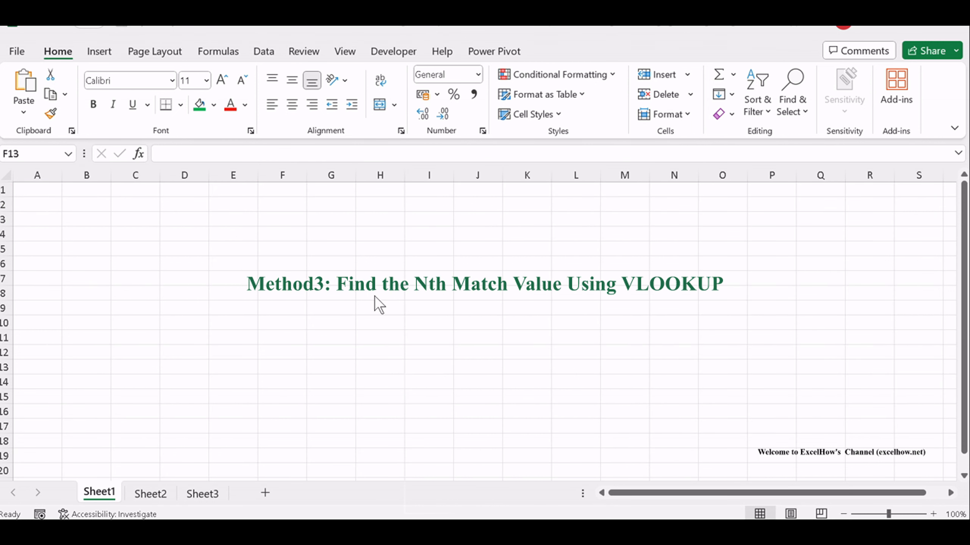
Insert a new column before Sales on Sheet2 and give it the header "helper" in C1
click(284, 283)
click(154, 494)
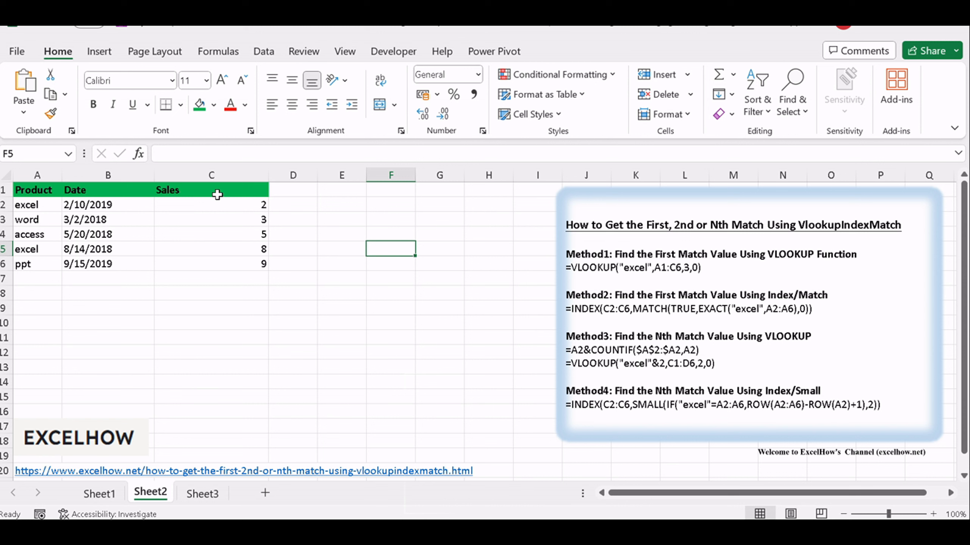
click(294, 311)
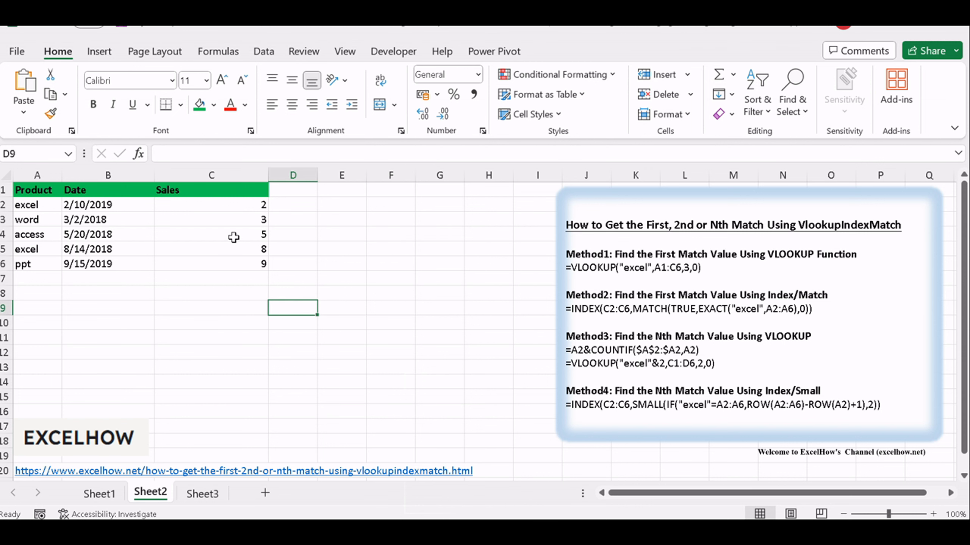
click(205, 175)
right_click(206, 181)
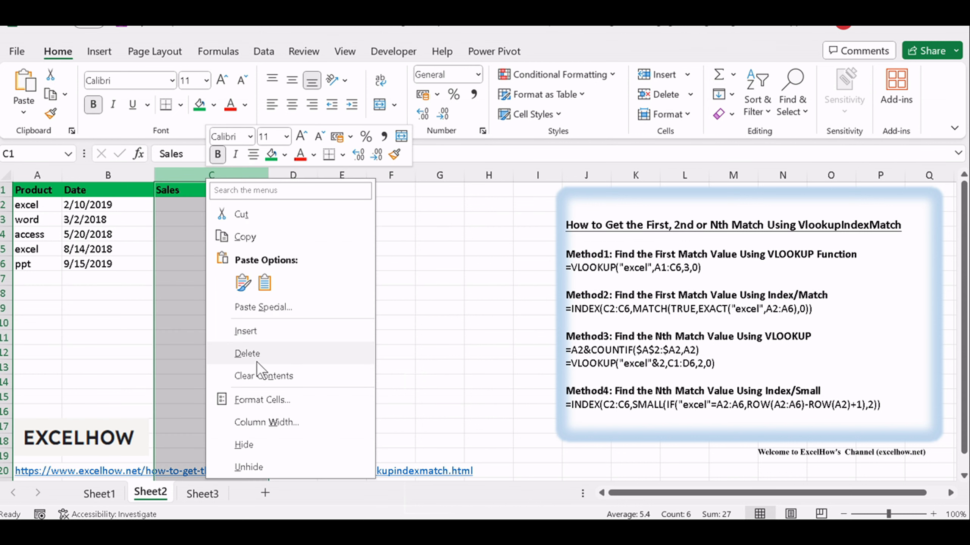
click(254, 329)
double_click(186, 193)
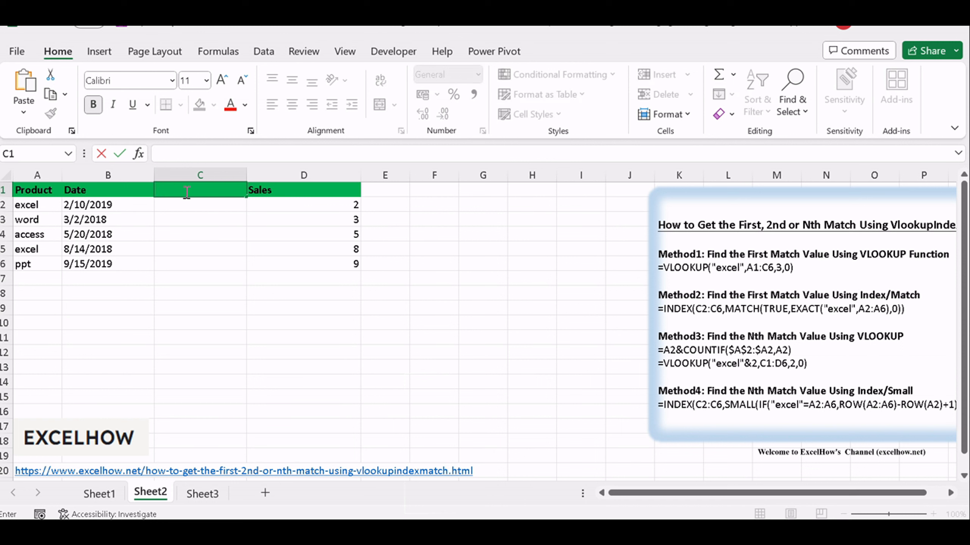
text(helper)
click(194, 293)
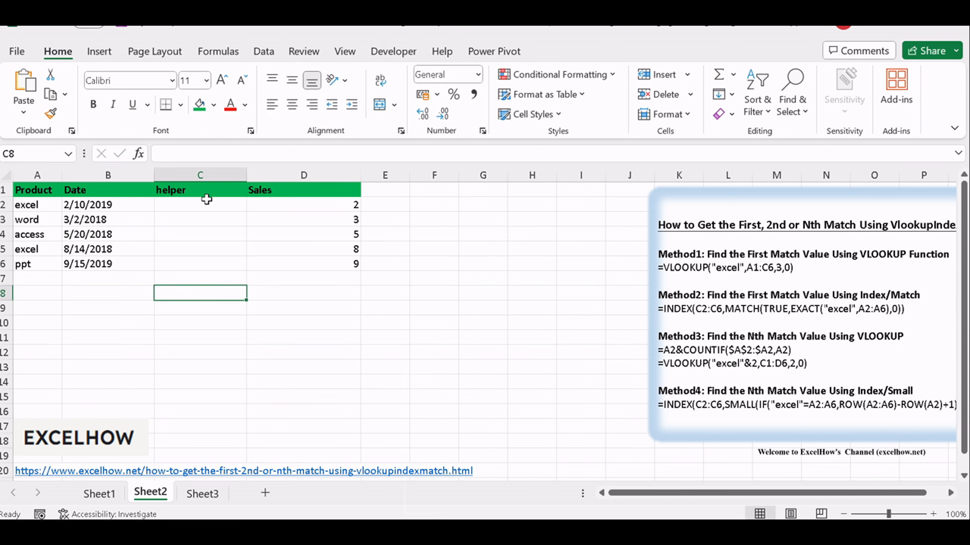
Enter =A2&COUNTIF($A$2:$A2,A2) in helper cell C2 and fill the formula down to C6
click(194, 263)
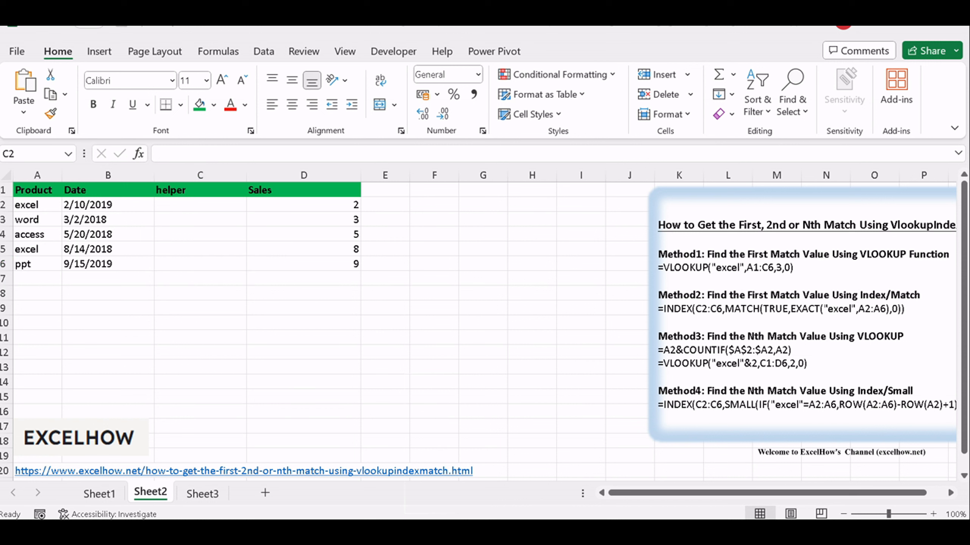
click(190, 206)
double_click(186, 203)
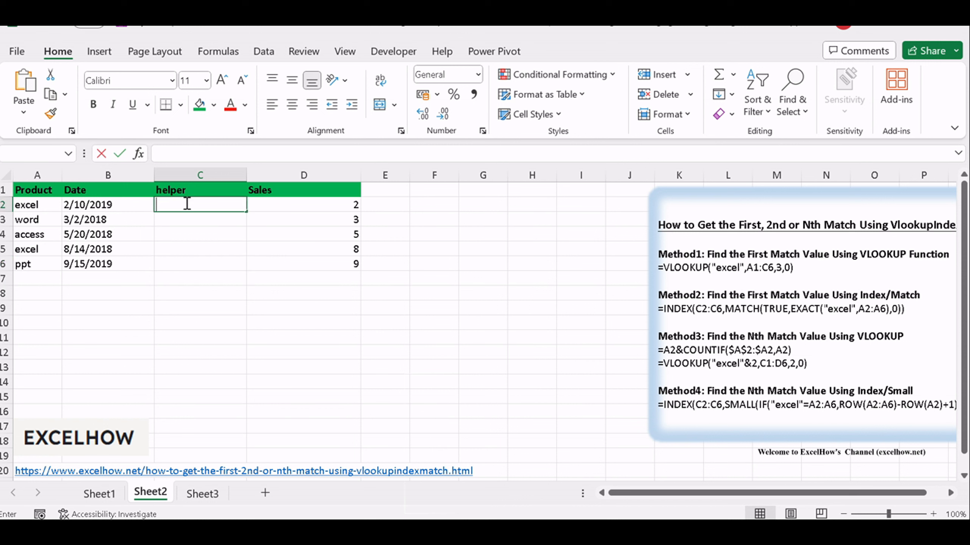
text(=A2&COUNTIF($A$2:$A2,A2))
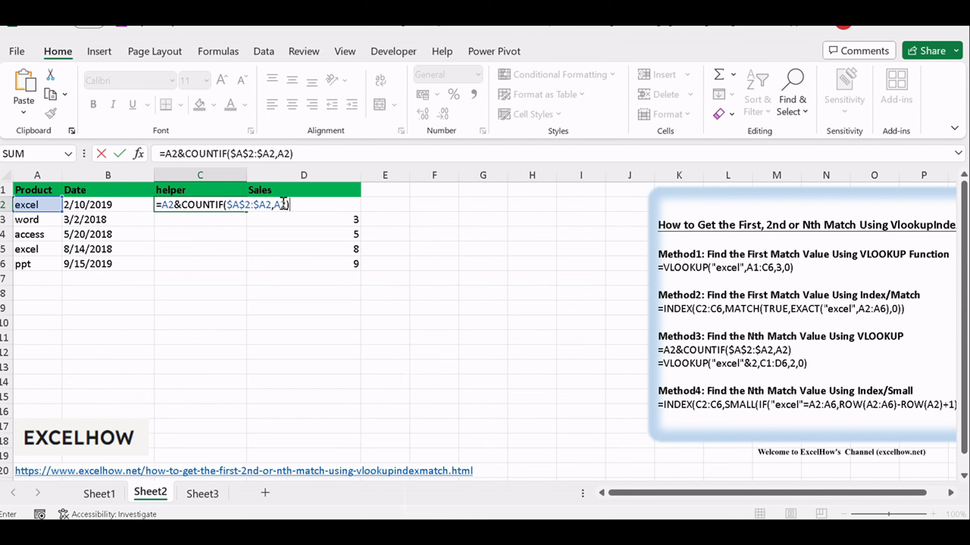
key(Return)
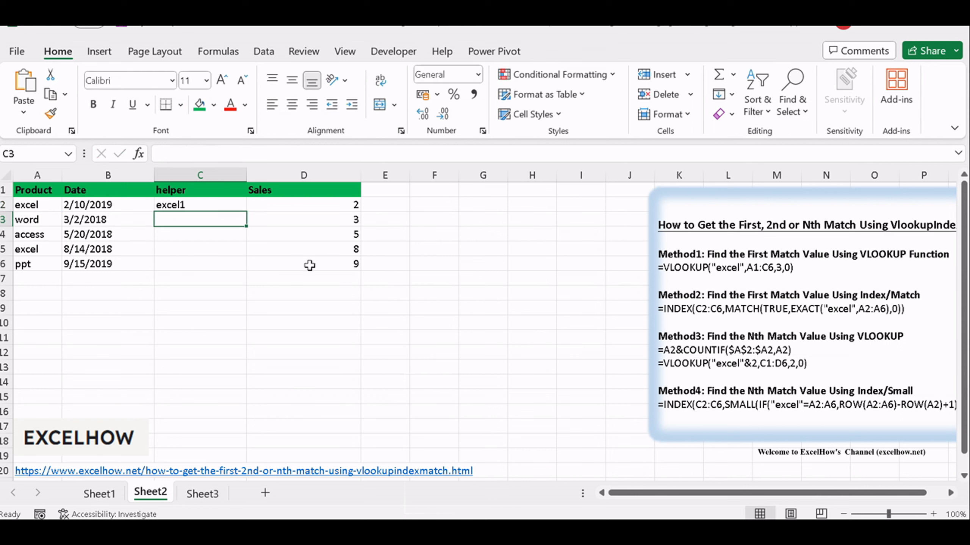
click(219, 208)
drag(246, 212, 238, 264)
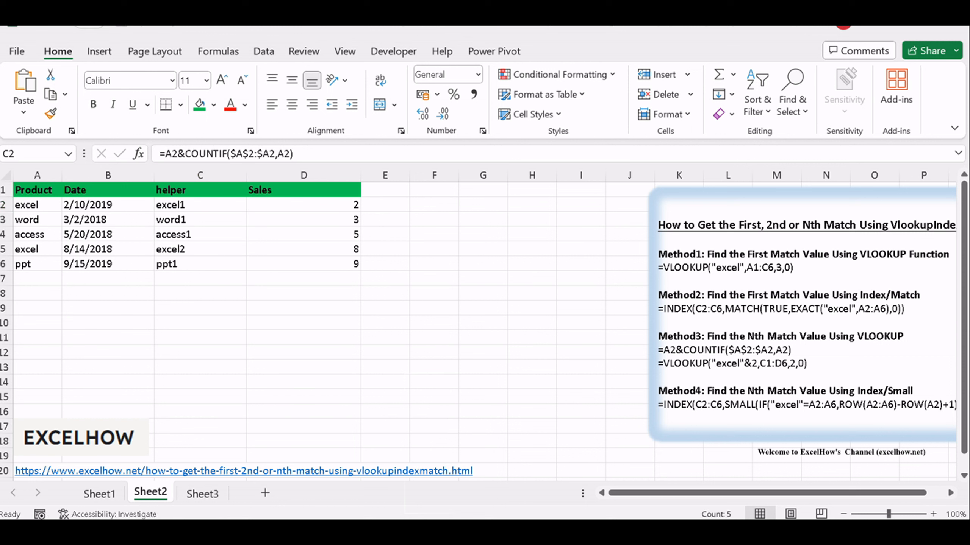
Enter =VLOOKUP("excel"&2,C1:D6,2,0) in cell F2 and check it against the second excel row's helper and sales cells
double_click(425, 204)
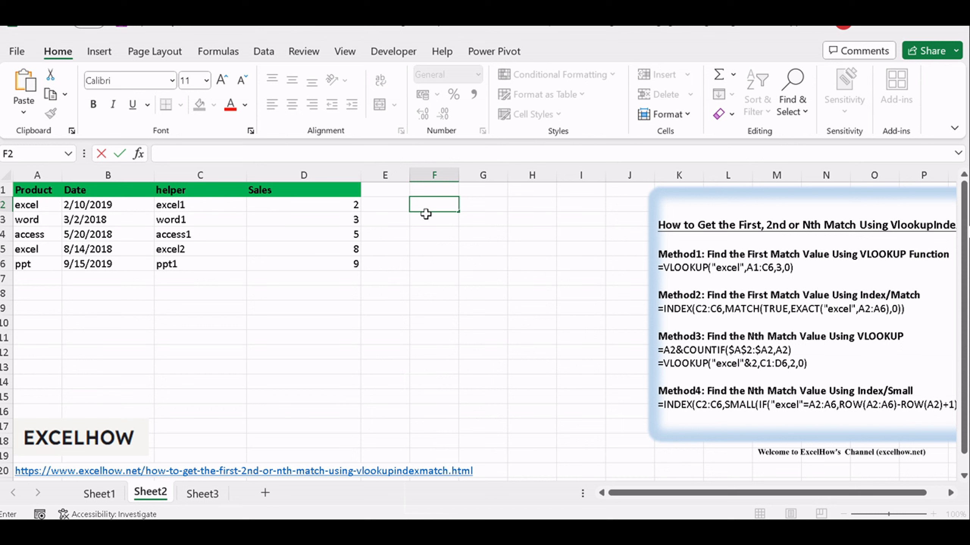
text(=VLOOKUP("excel"&2,C1:D6,2,0))
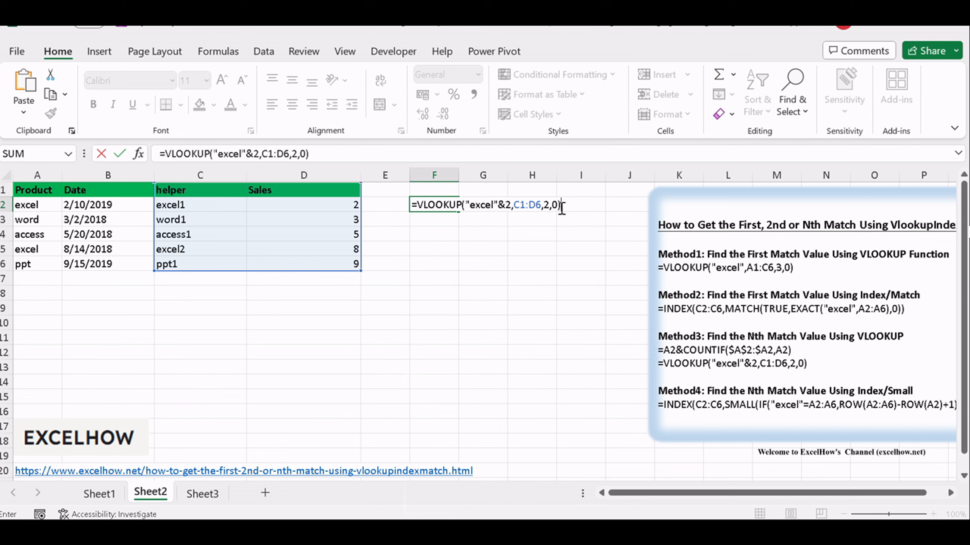
key(Return)
click(448, 207)
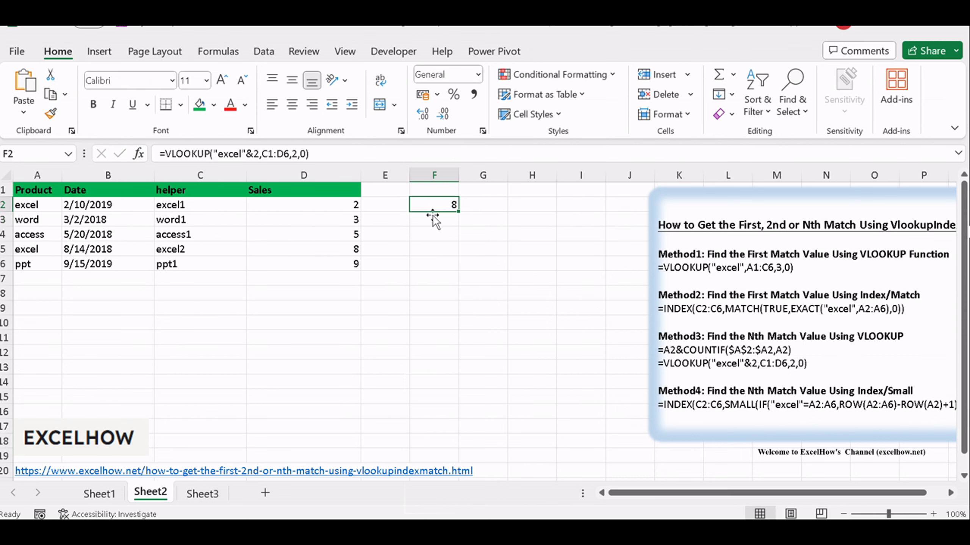
click(181, 249)
click(330, 250)
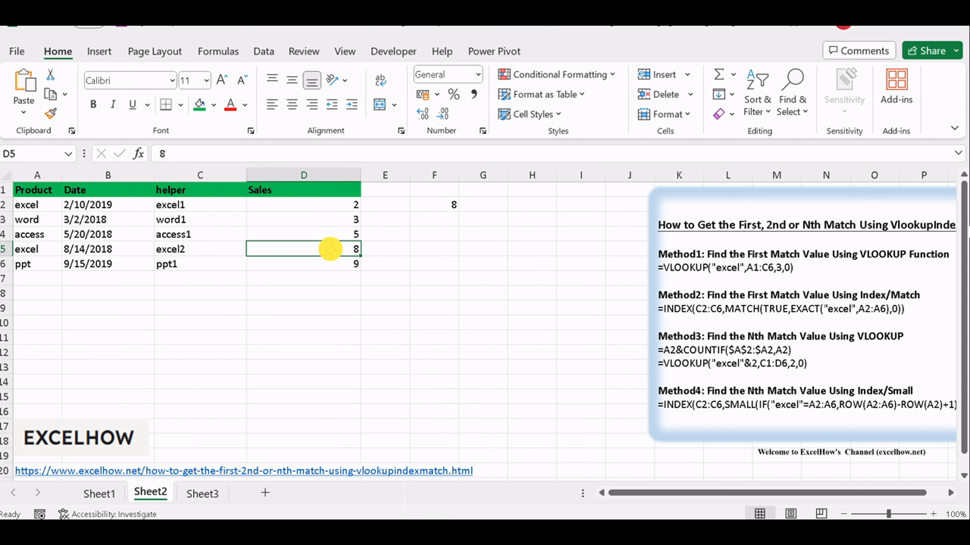
Inspect the occurrence number in the lookup value of cell F2's VLOOKUP formula
click(446, 205)
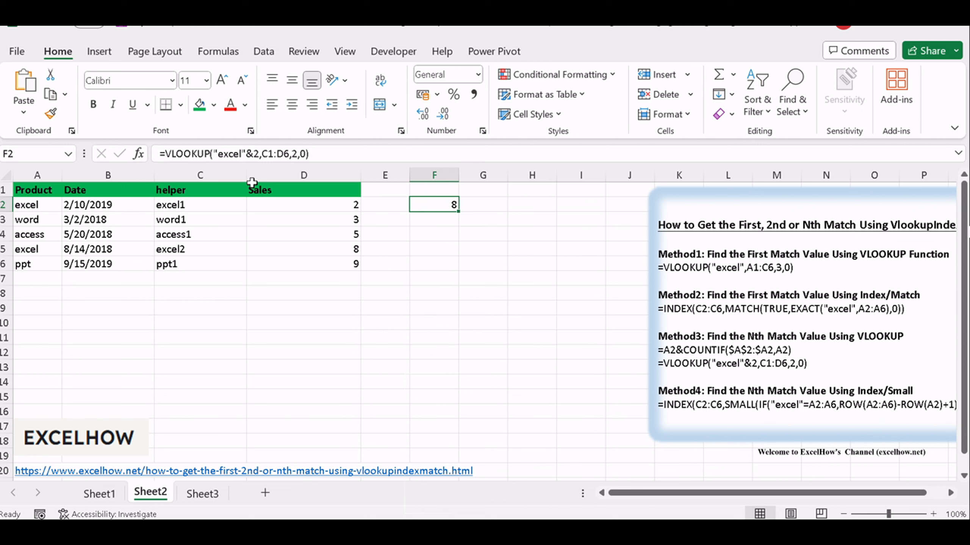
click(255, 152)
double_click(256, 153)
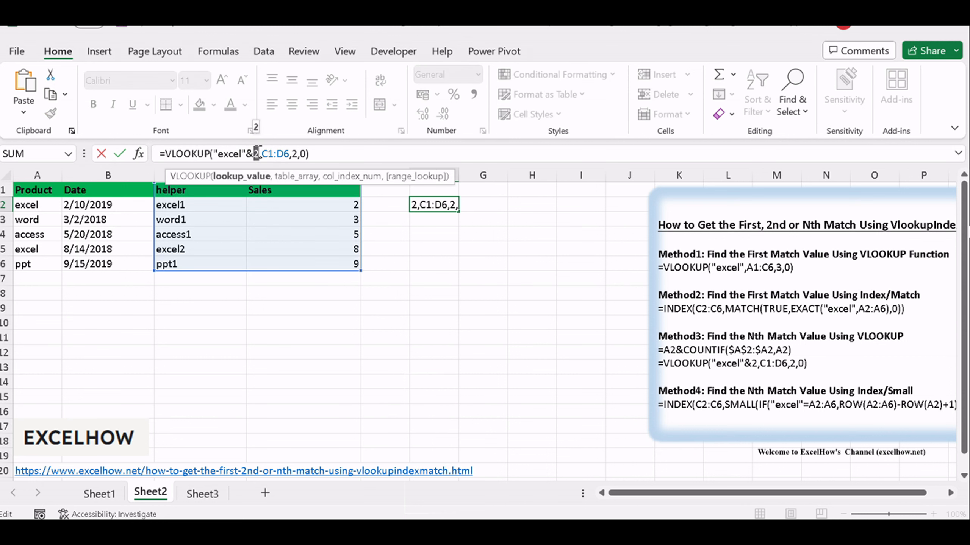
click(462, 278)
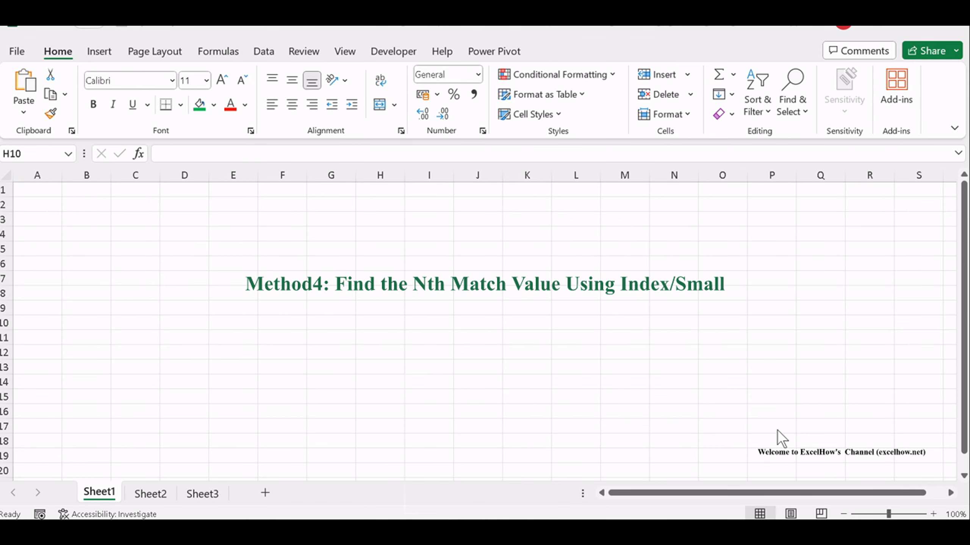
Enter =INDEX(C2:C6,SMALL(IF("excel"=A2:A6,ROW(A2:A6)-ROW(A2)+1),2)) as an array formula in cell E2 of Sheet2, following the Method4 note
click(153, 335)
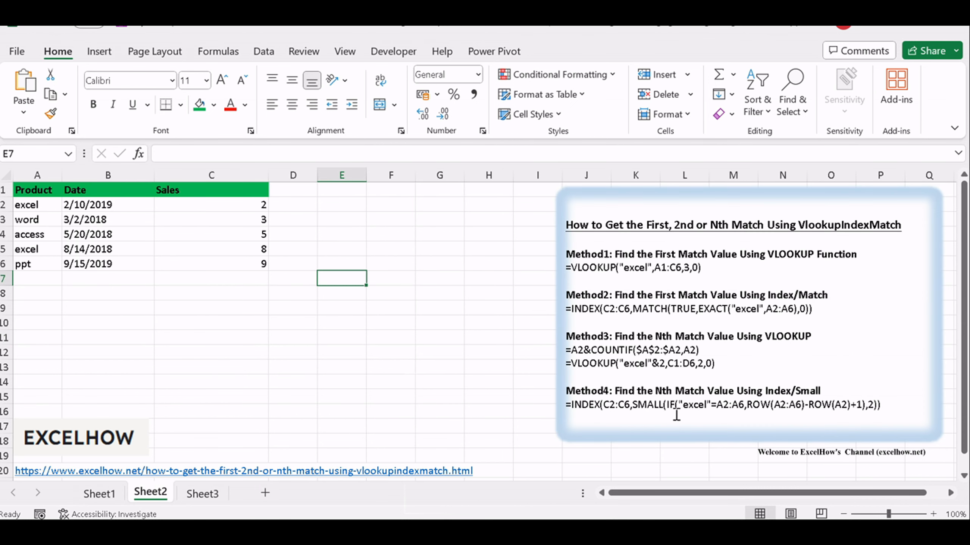
drag(572, 405, 674, 405)
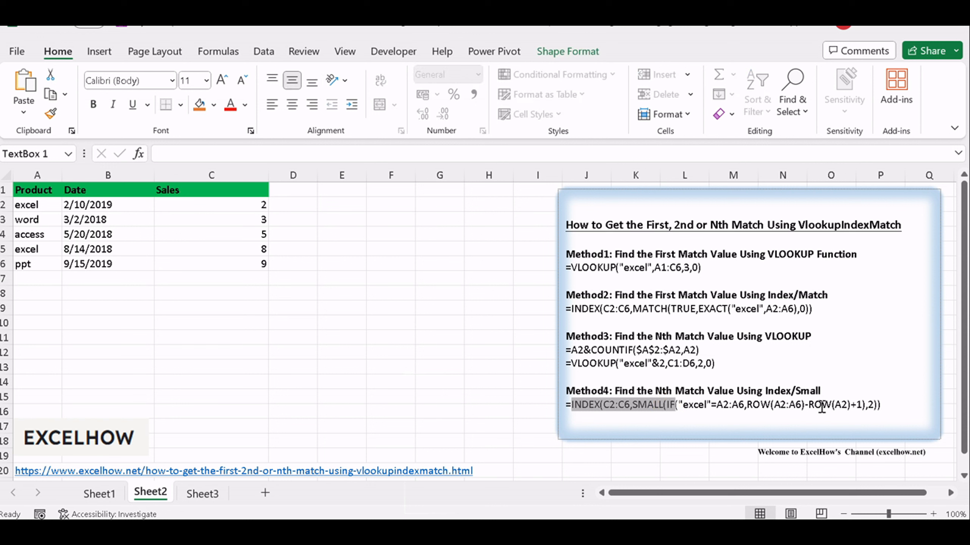
double_click(820, 405)
click(341, 307)
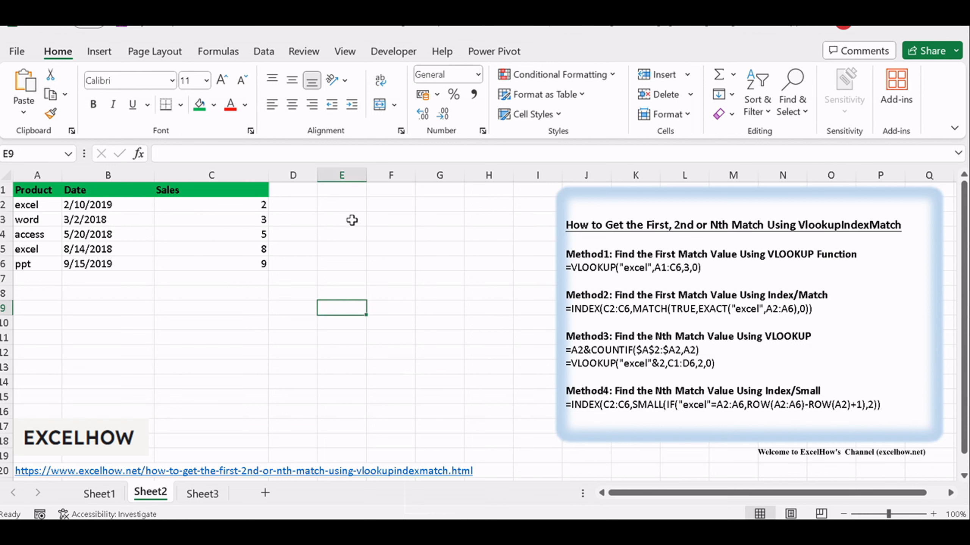
click(346, 204)
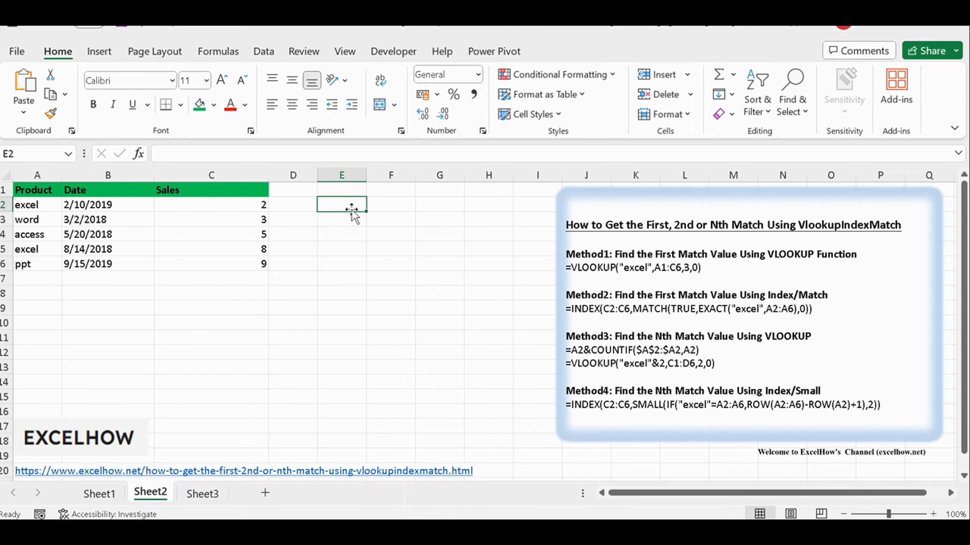
double_click(344, 203)
text(=INDEX(C2:C6,SMALL(IF("excel"=A2:A6,ROW(A2:A6)-ROW(A2)+1),2)))
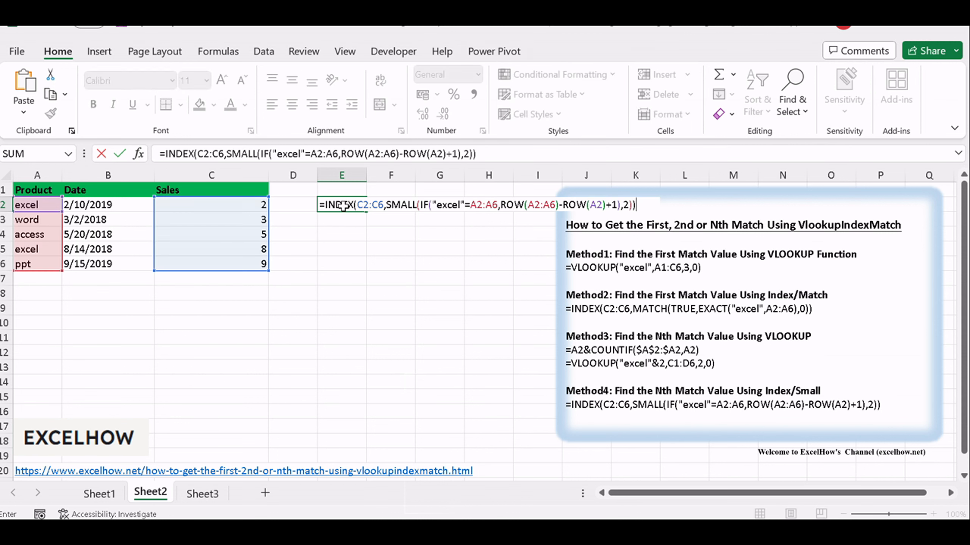
key(ctrl+shift+Return)
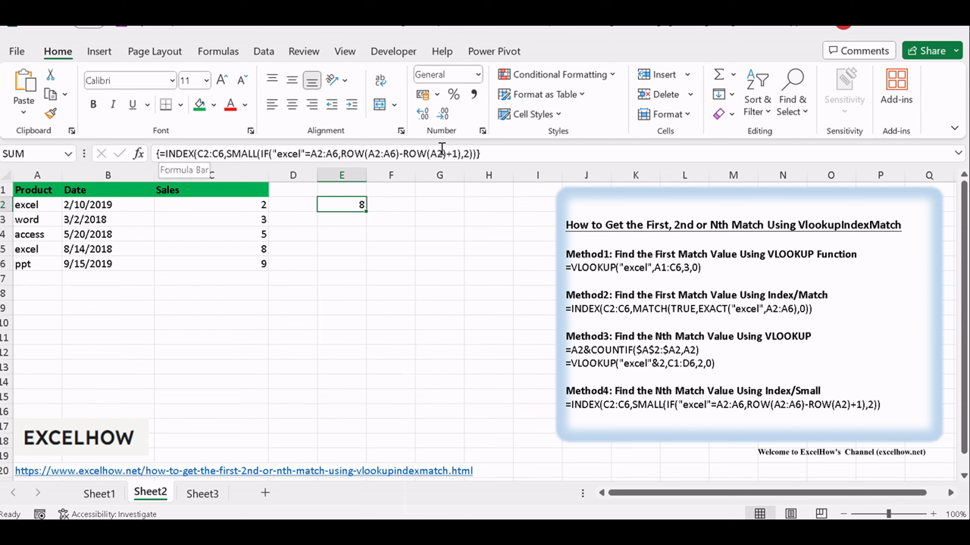
click(426, 246)
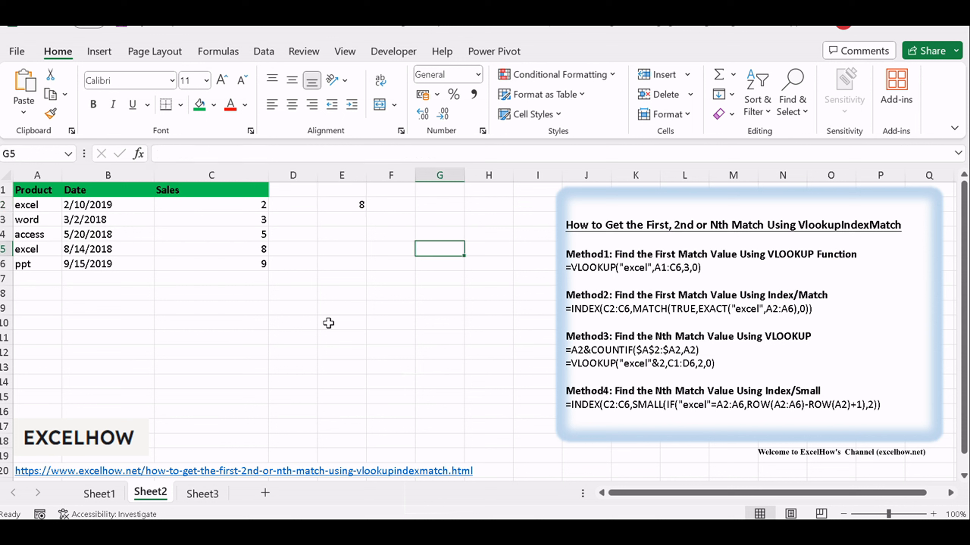